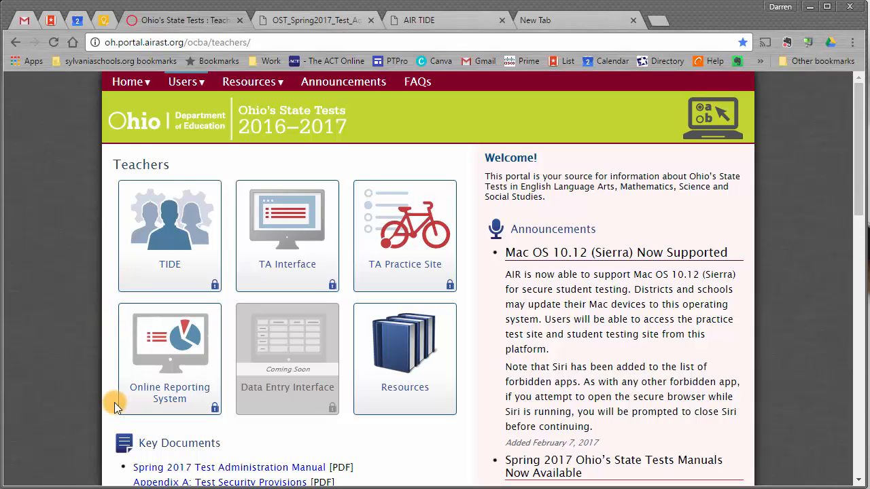
Step: Scroll to Key Documents and highlight the Spring 2017 Test Administration Manual link
{"action": "scroll", "coordinate": [113, 402], "scroll_direction": "down", "scroll_amount": 1}
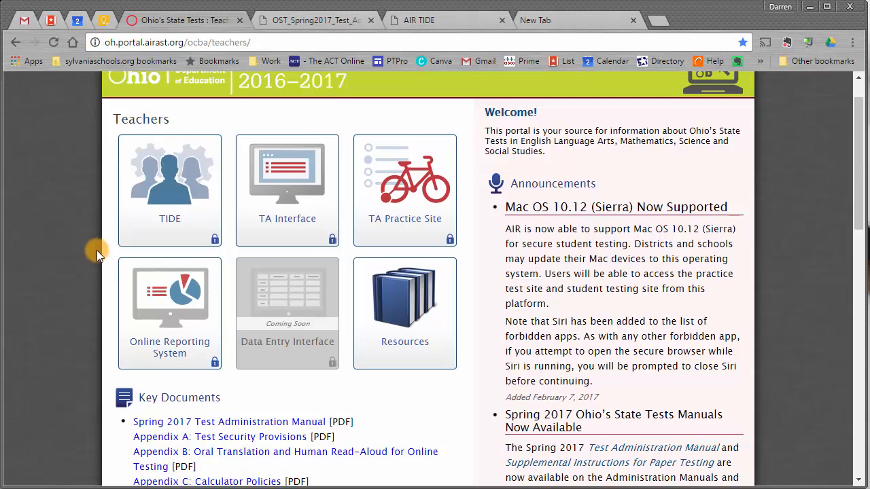
{"action": "scroll", "coordinate": [93, 249], "scroll_direction": "down", "scroll_amount": 2}
{"action": "left_click_drag", "start_coordinate": [360, 332], "coordinate": [116, 338]}
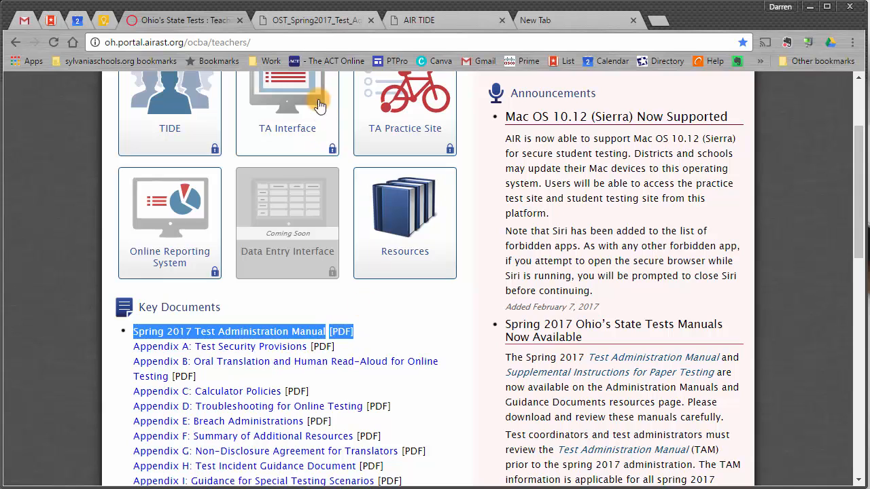
Step: In the Test Administration Manual, highlight the section 8.3 introductory paragraph, then scroll down to its table
{"action": "left_click", "coordinate": [303, 21]}
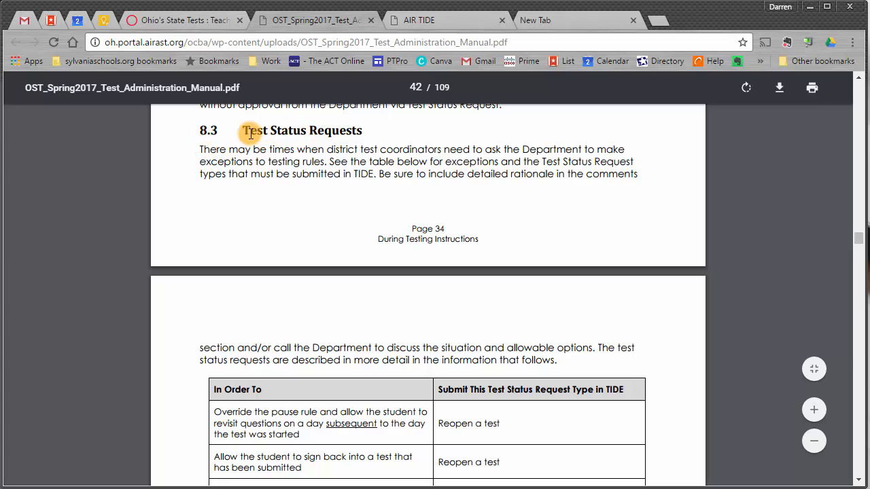
{"action": "left_click_drag", "start_coordinate": [197, 148], "coordinate": [635, 180]}
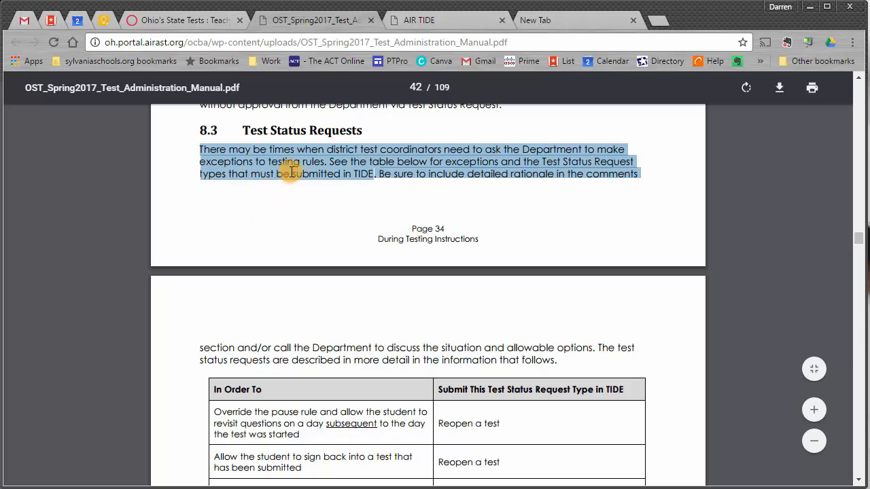
{"action": "left_click", "coordinate": [273, 216]}
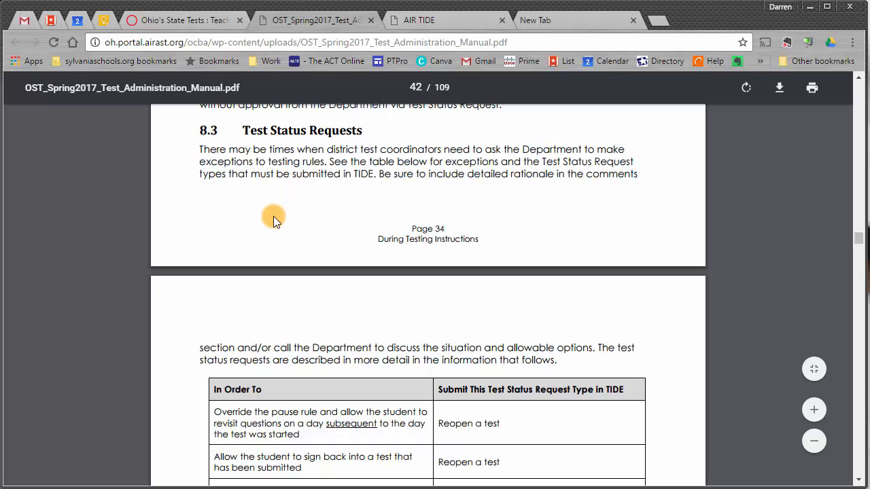
{"action": "scroll", "coordinate": [275, 219], "scroll_direction": "down", "scroll_amount": 1}
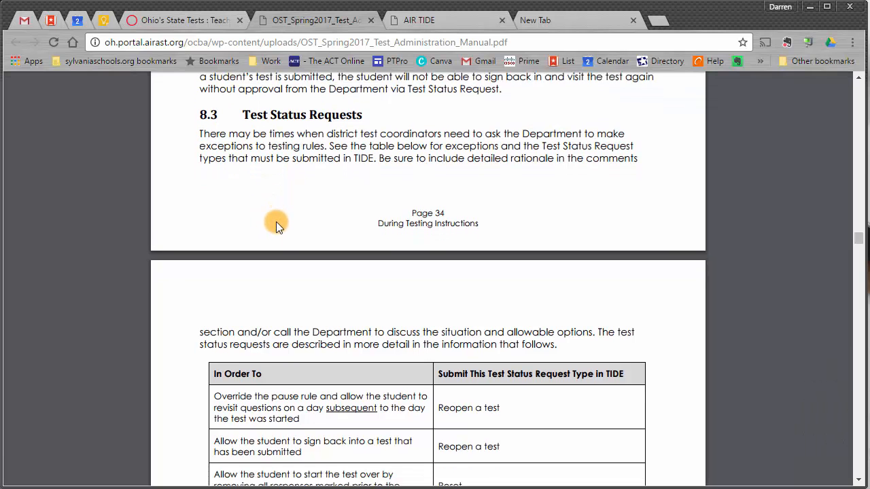
{"action": "scroll", "coordinate": [276, 221], "scroll_direction": "down", "scroll_amount": 3}
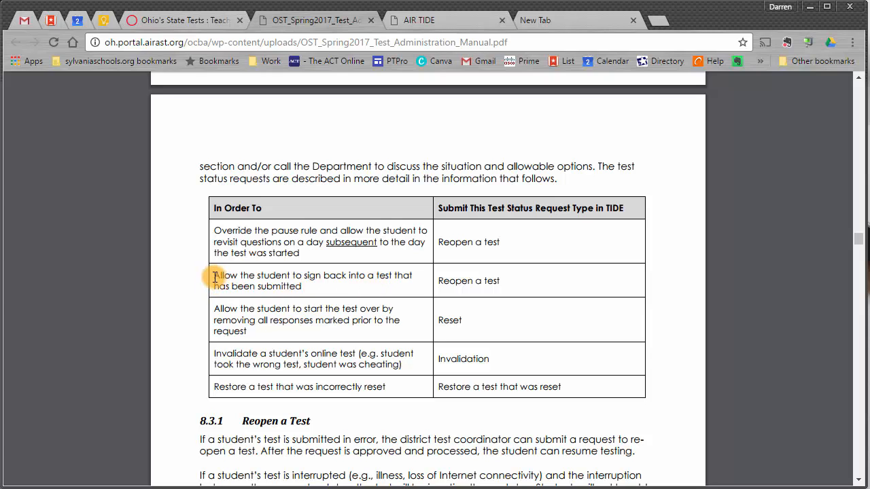
Step: Highlight the table's exceptions and their request types: Reopen a test, Reset, and invalidation
{"action": "left_click_drag", "start_coordinate": [215, 276], "coordinate": [313, 289]}
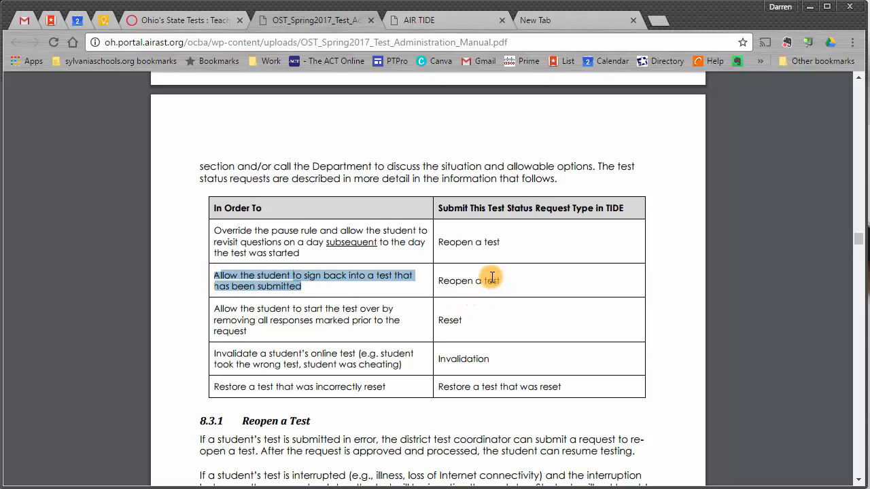
{"action": "left_click_drag", "start_coordinate": [500, 282], "coordinate": [439, 282]}
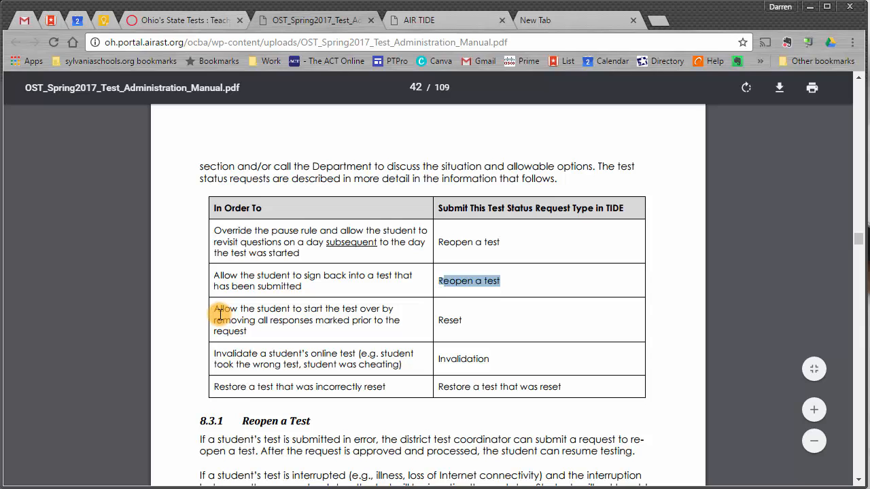
{"action": "left_click", "coordinate": [468, 322]}
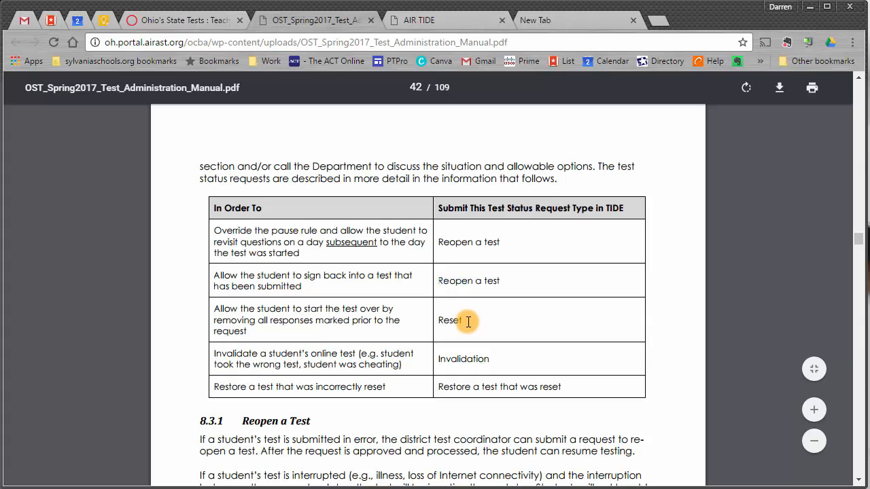
{"action": "left_click_drag", "start_coordinate": [469, 322], "coordinate": [432, 320]}
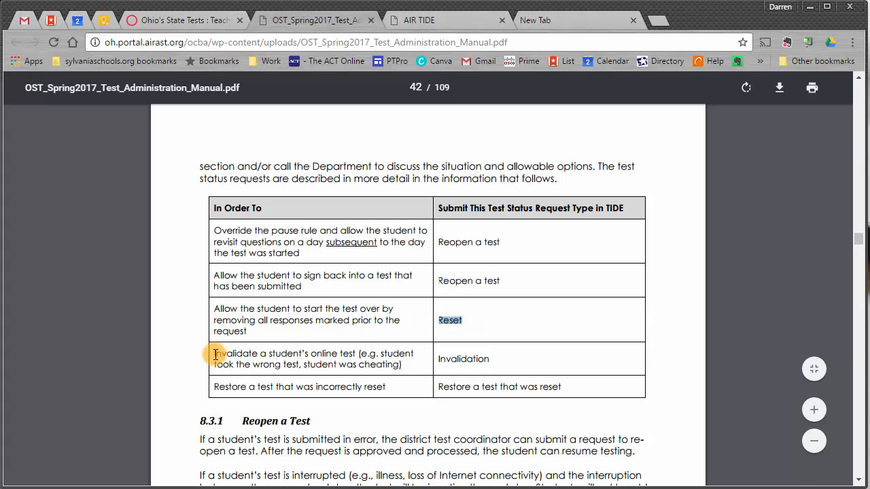
{"action": "left_click_drag", "start_coordinate": [215, 354], "coordinate": [356, 354]}
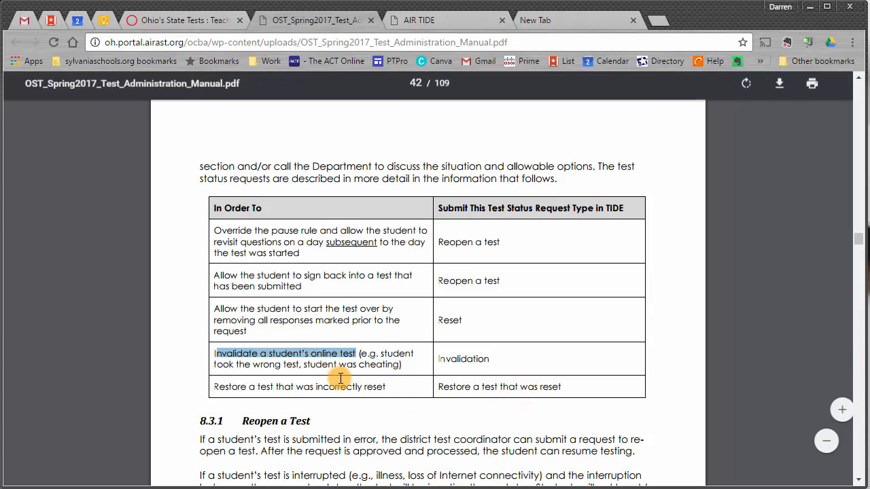
{"action": "scroll", "coordinate": [330, 170], "scroll_direction": "up", "scroll_amount": 2}
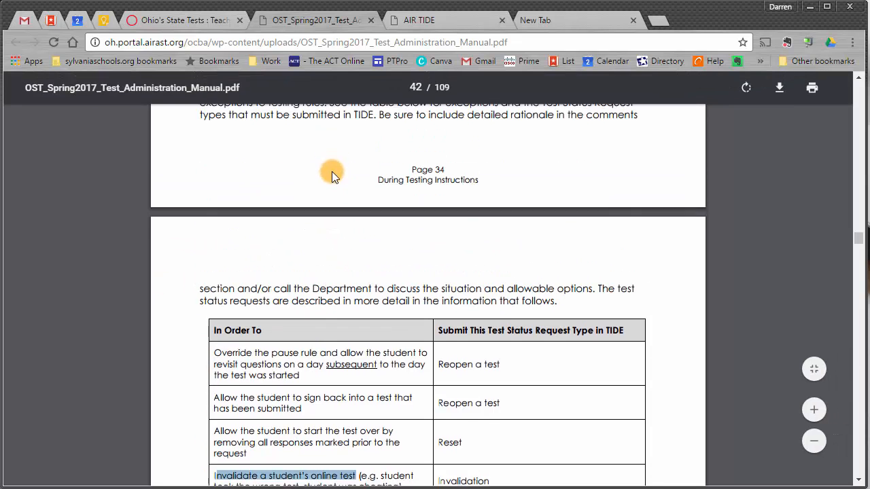
{"action": "scroll", "coordinate": [305, 184], "scroll_direction": "up", "scroll_amount": 1}
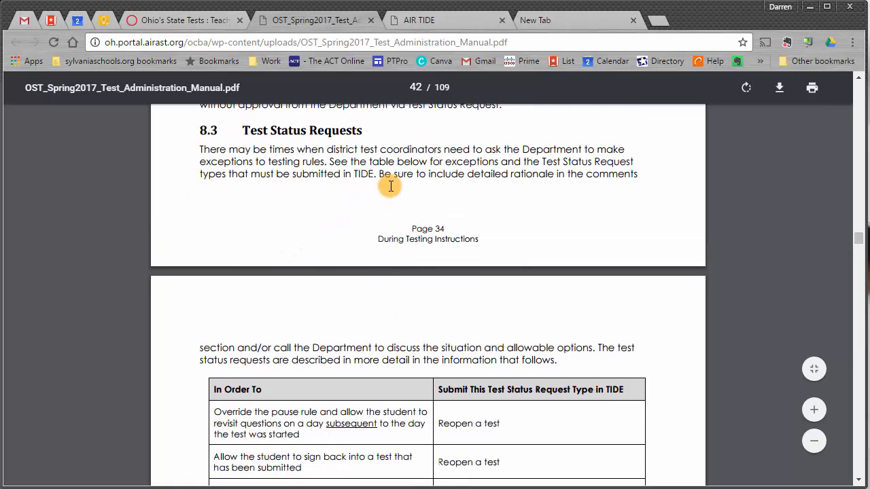
{"action": "scroll", "coordinate": [381, 313], "scroll_direction": "down", "scroll_amount": 5}
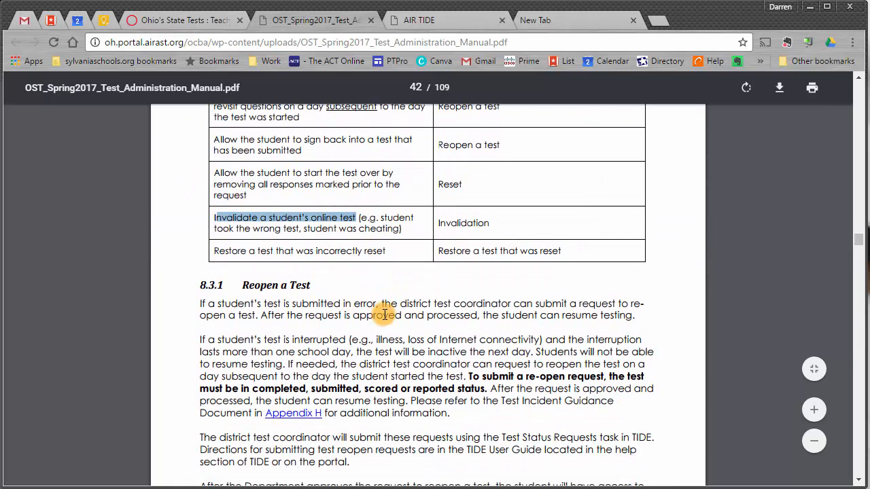
{"action": "scroll", "coordinate": [383, 314], "scroll_direction": "up", "scroll_amount": 2}
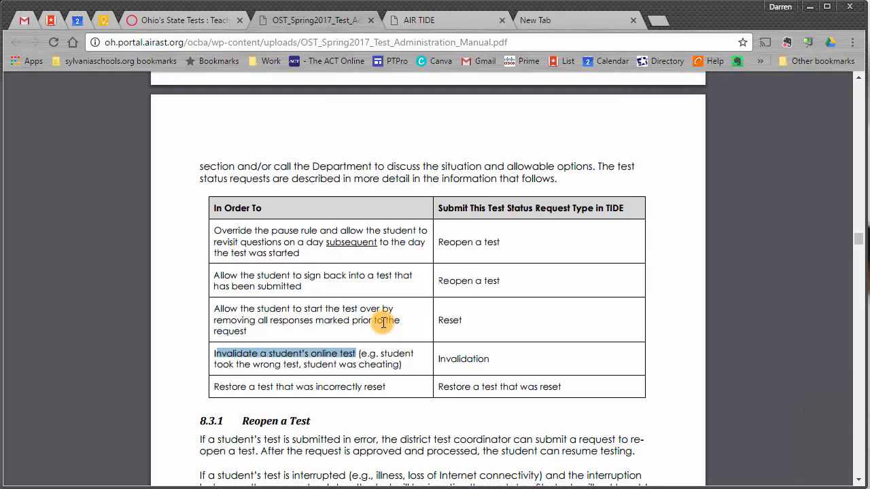
Step: On the AIR TIDE dashboard, expand Test Status Requests to show Create, View and Upload Requests
{"action": "left_click", "coordinate": [175, 19]}
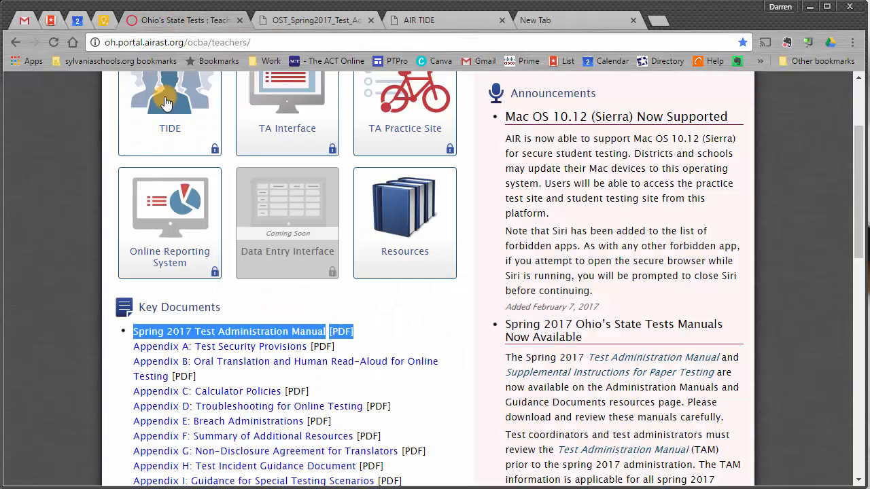
{"action": "scroll", "coordinate": [351, 121], "scroll_direction": "up", "scroll_amount": 1}
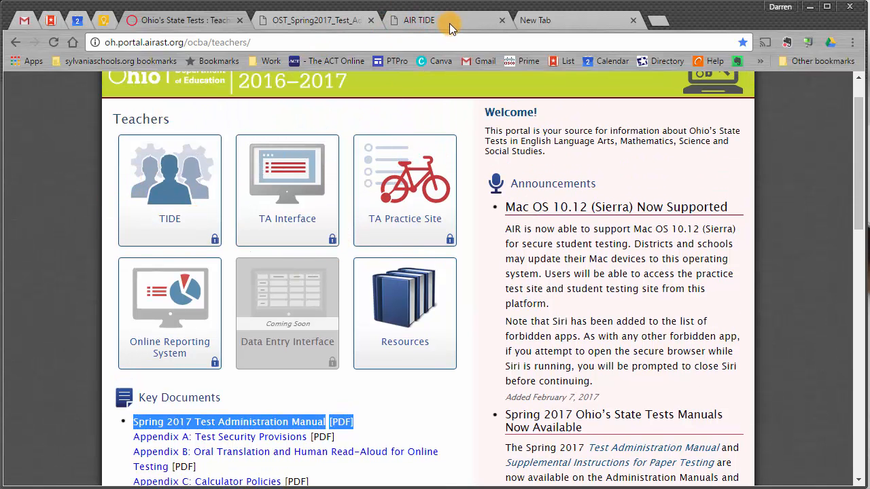
{"action": "left_click", "coordinate": [449, 21]}
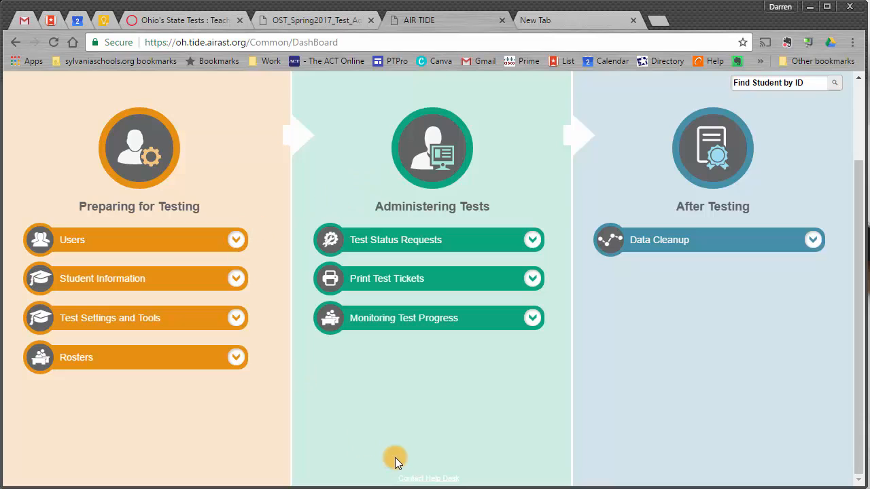
{"action": "scroll", "coordinate": [479, 340], "scroll_direction": "up", "scroll_amount": 1}
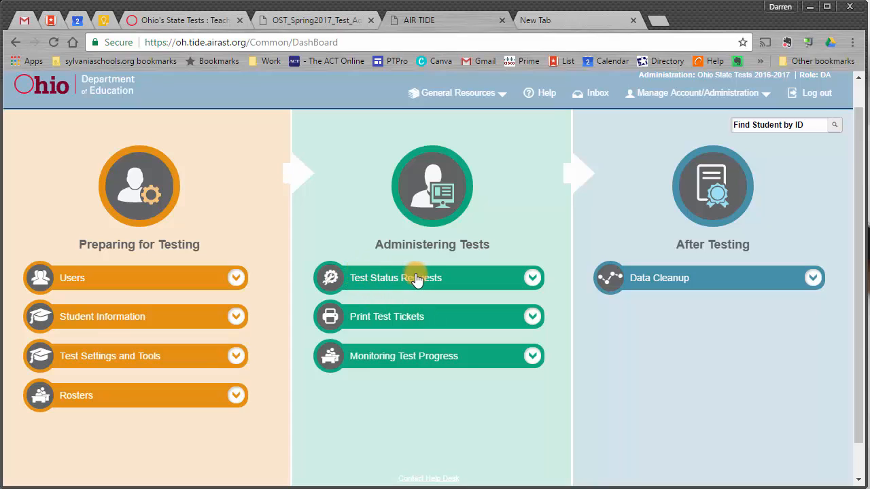
{"action": "left_click", "coordinate": [534, 279]}
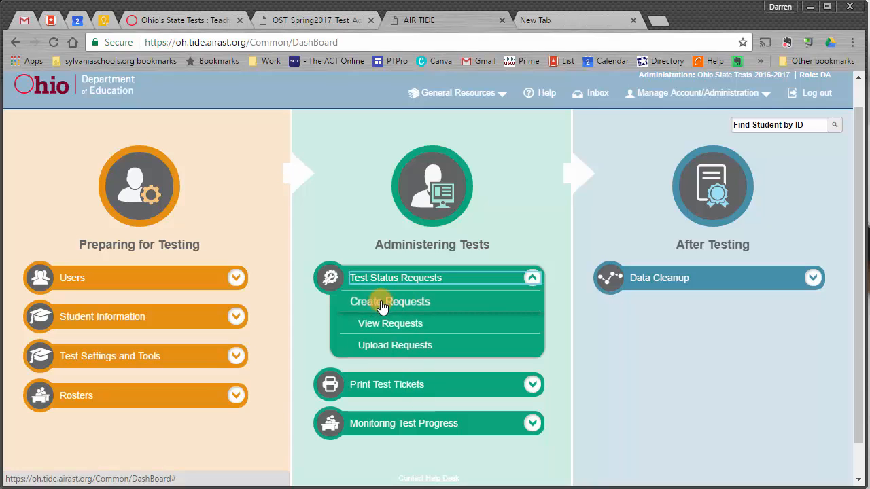
Step: In Create Requests, search Reset a test by the student's SSID, returning three OELPA records
{"action": "left_click", "coordinate": [402, 303]}
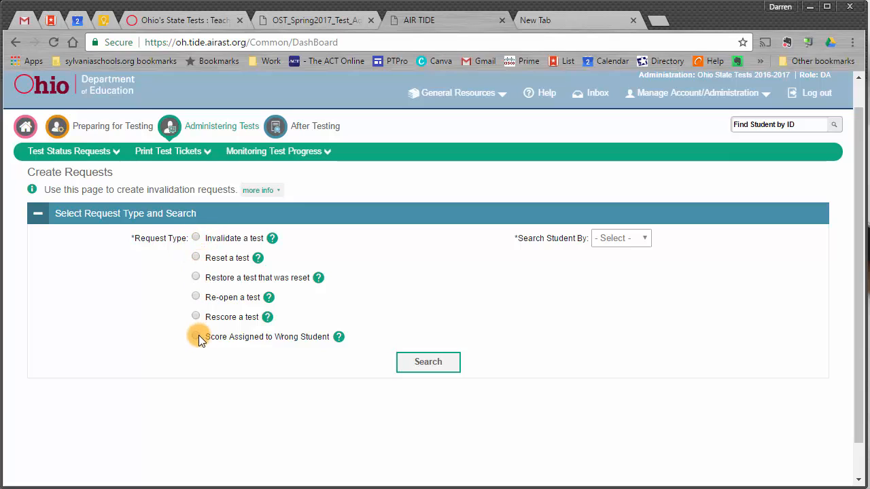
{"action": "left_click", "coordinate": [195, 258]}
{"action": "left_click", "coordinate": [608, 235]}
{"action": "left_click", "coordinate": [602, 288]}
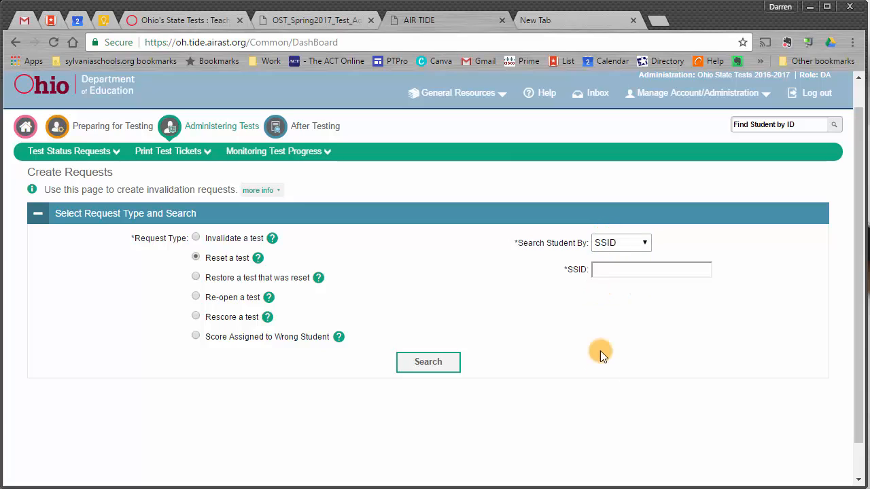
{"action": "left_click", "coordinate": [600, 279]}
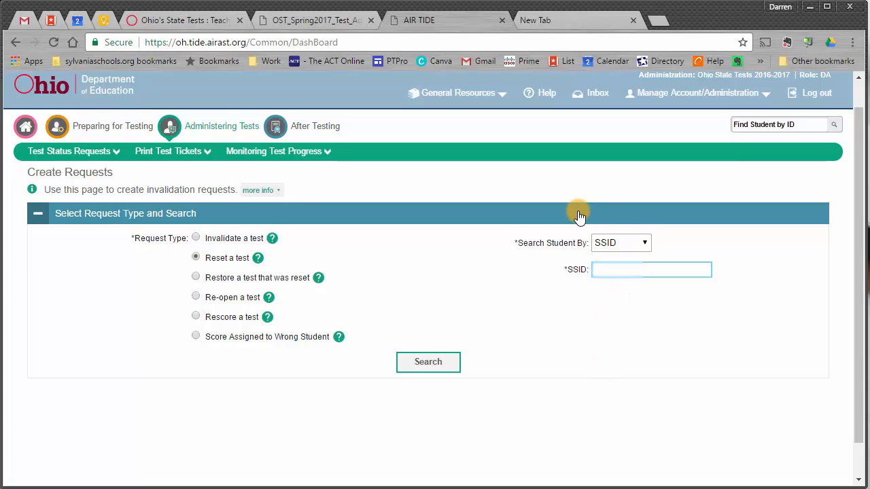
{"action": "key", "text": "ctrl+v"}
{"action": "left_click", "coordinate": [442, 369]}
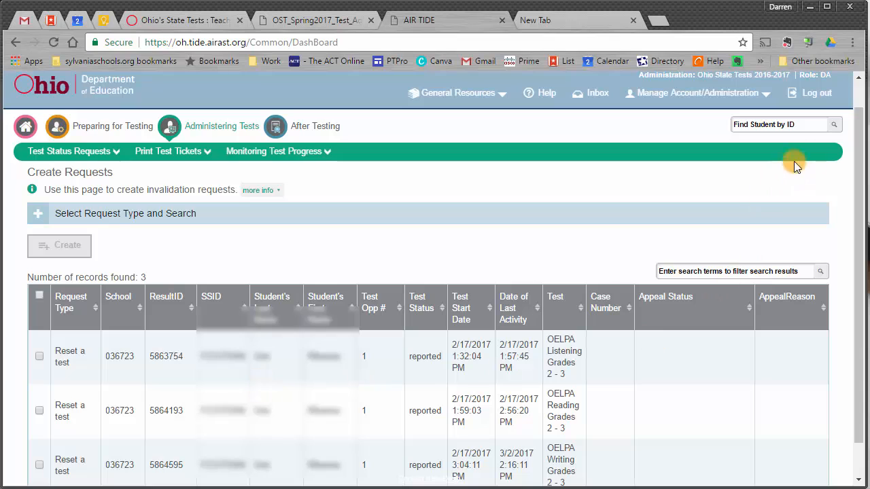
Step: Start a reset for the OELPA Listening record, cancel it at the reason prompt, and return home
{"action": "left_click_drag", "start_coordinate": [855, 151], "coordinate": [848, 205]}
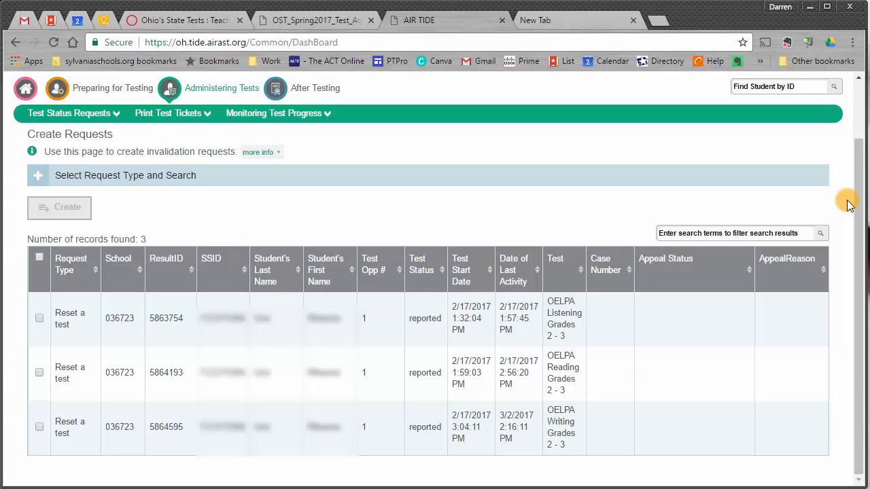
{"action": "left_click", "coordinate": [39, 320]}
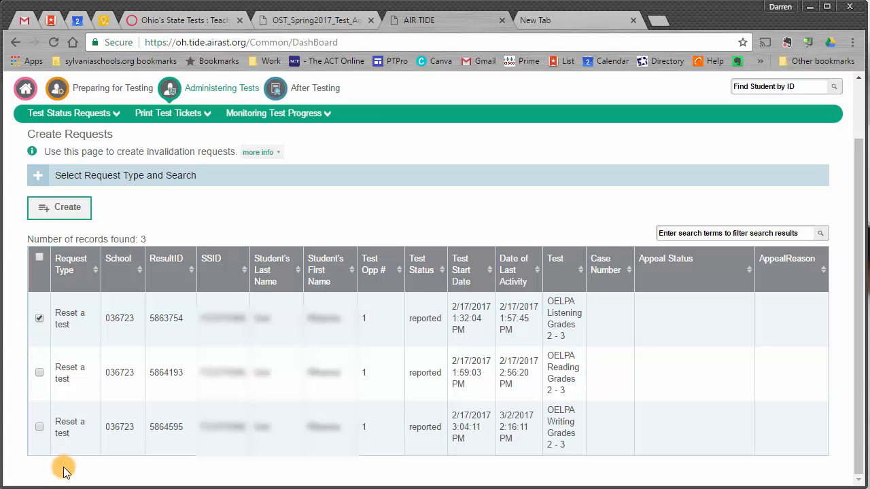
{"action": "left_click", "coordinate": [64, 216]}
{"action": "left_click", "coordinate": [289, 258]}
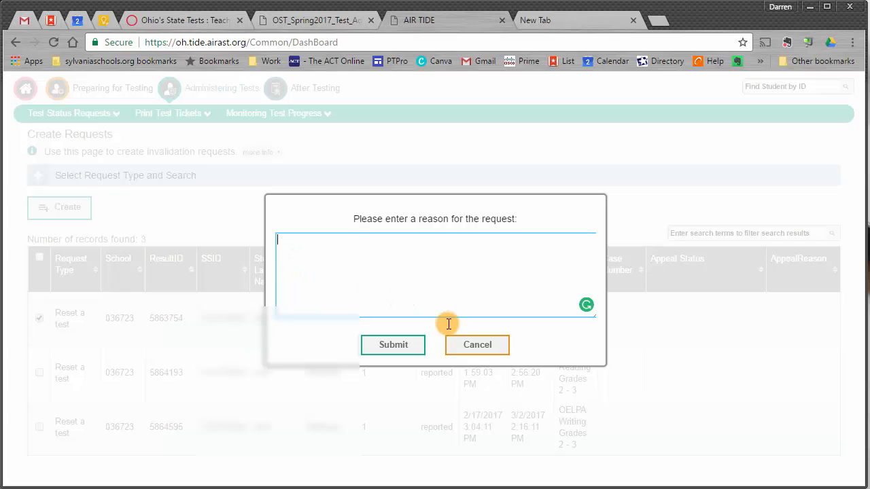
{"action": "left_click", "coordinate": [491, 344]}
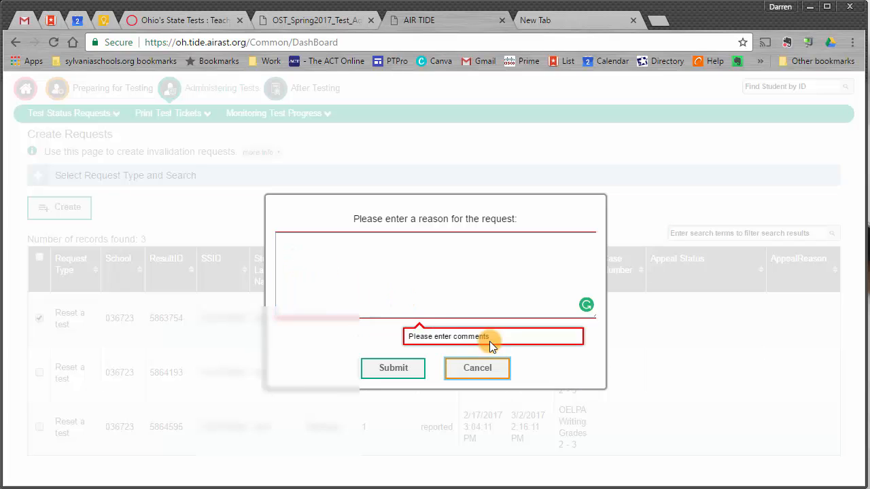
{"action": "left_click", "coordinate": [465, 370]}
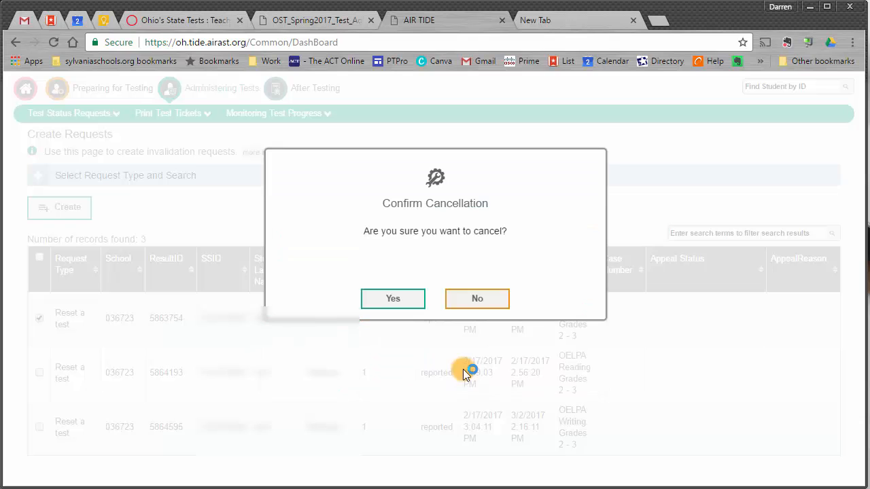
{"action": "left_click", "coordinate": [387, 297]}
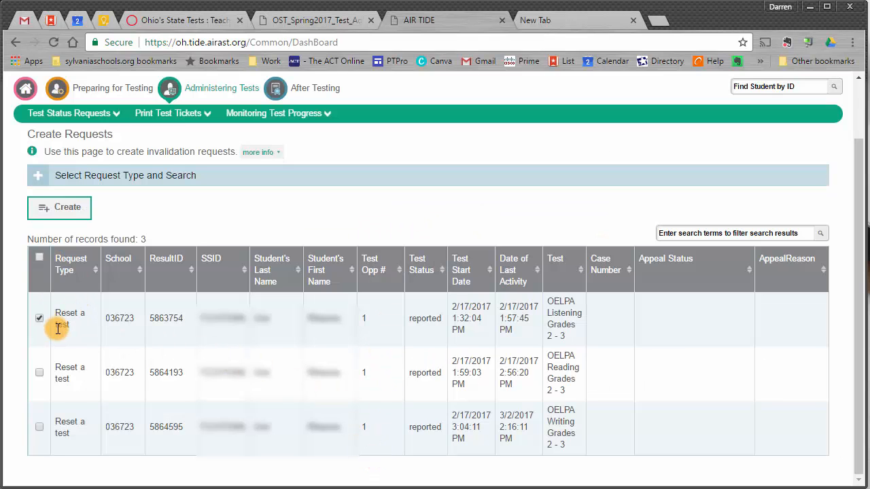
{"action": "scroll", "coordinate": [18, 163], "scroll_direction": "up", "scroll_amount": 1}
{"action": "left_click", "coordinate": [22, 136]}
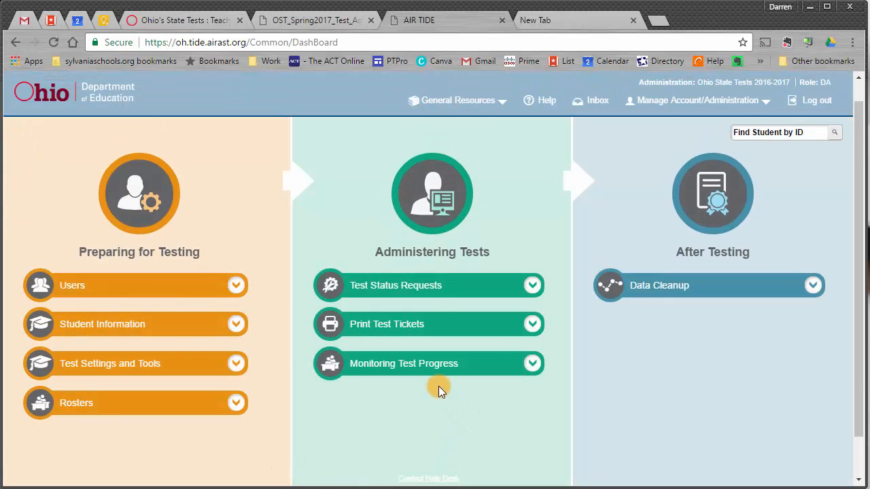
Step: On the View Requests page, limit results to Reset a test requests of all statuses
{"action": "left_click", "coordinate": [532, 287]}
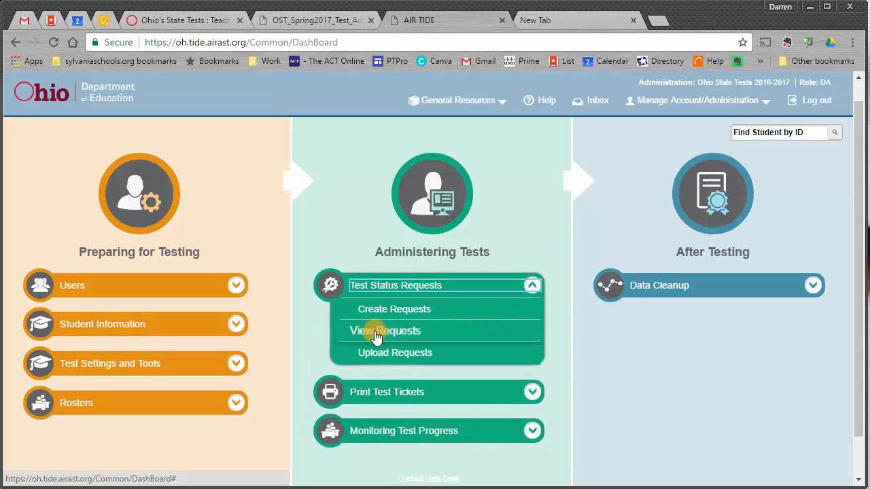
{"action": "left_click", "coordinate": [397, 331]}
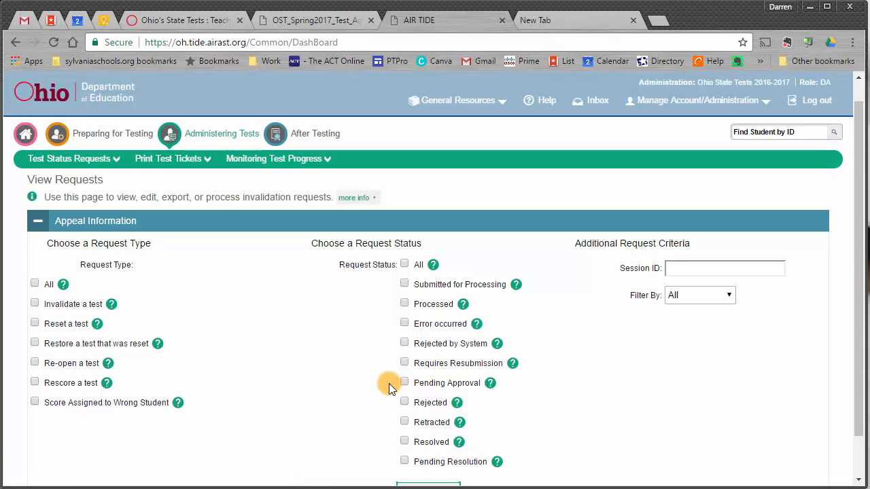
{"action": "scroll", "coordinate": [149, 346], "scroll_direction": "down", "scroll_amount": 1}
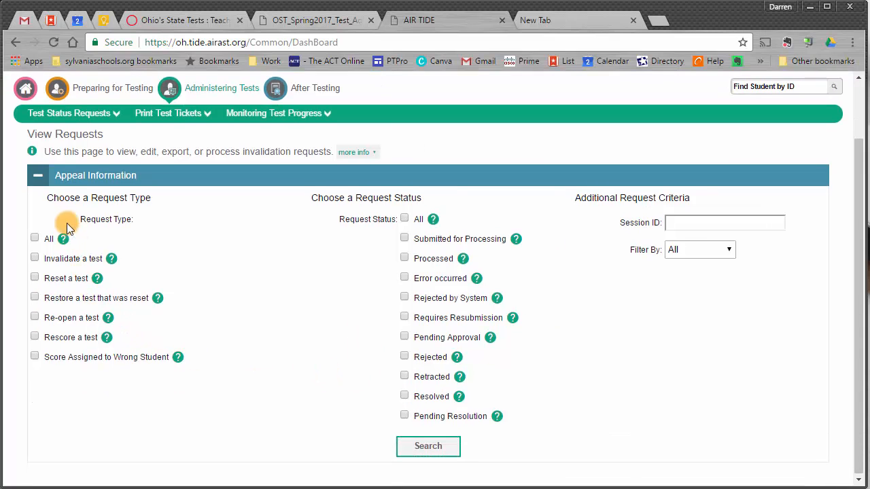
{"action": "left_click", "coordinate": [34, 277]}
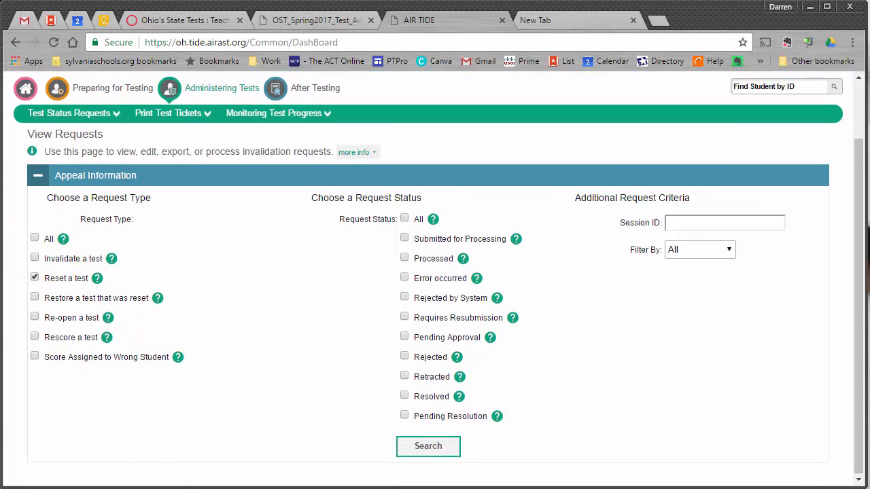
{"action": "left_click", "coordinate": [404, 219]}
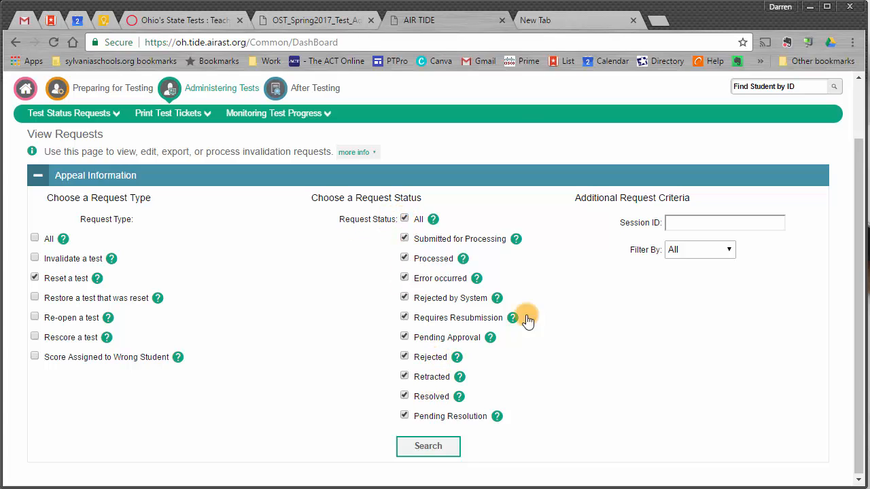
Step: Filter by the student's SSID and search, finding one Rejected OELPA Writing request
{"action": "left_click", "coordinate": [685, 252]}
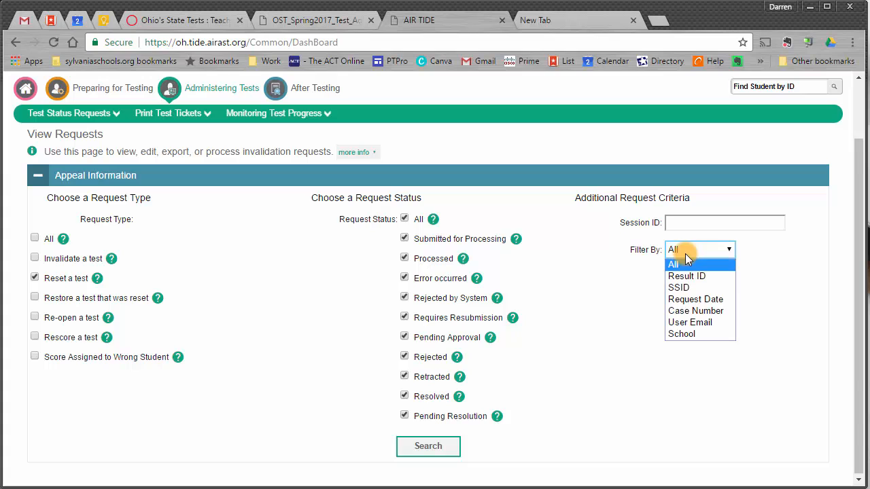
{"action": "left_click", "coordinate": [684, 292]}
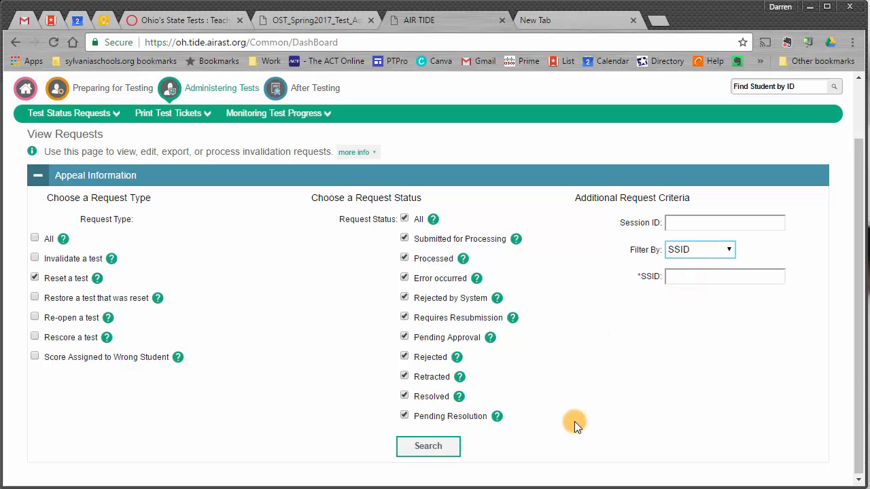
{"action": "left_click", "coordinate": [692, 252]}
{"action": "left_click", "coordinate": [757, 256]}
{"action": "left_click", "coordinate": [715, 279]}
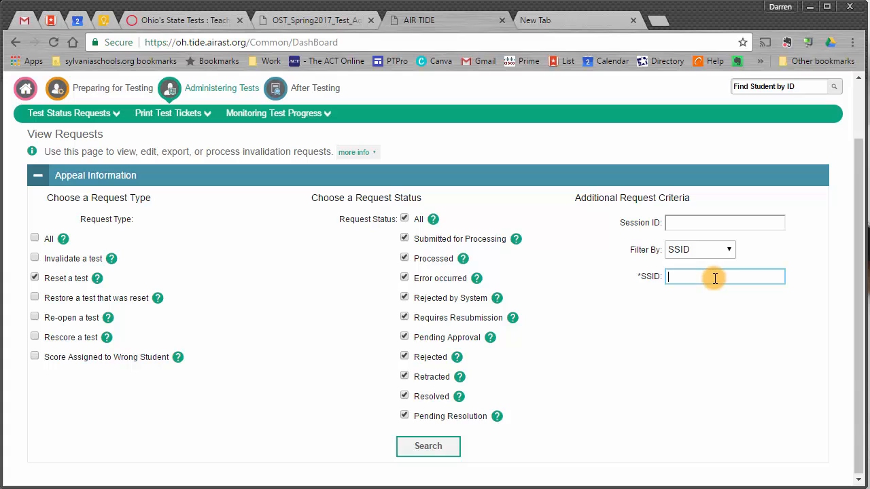
{"action": "key", "text": "ctrl+v"}
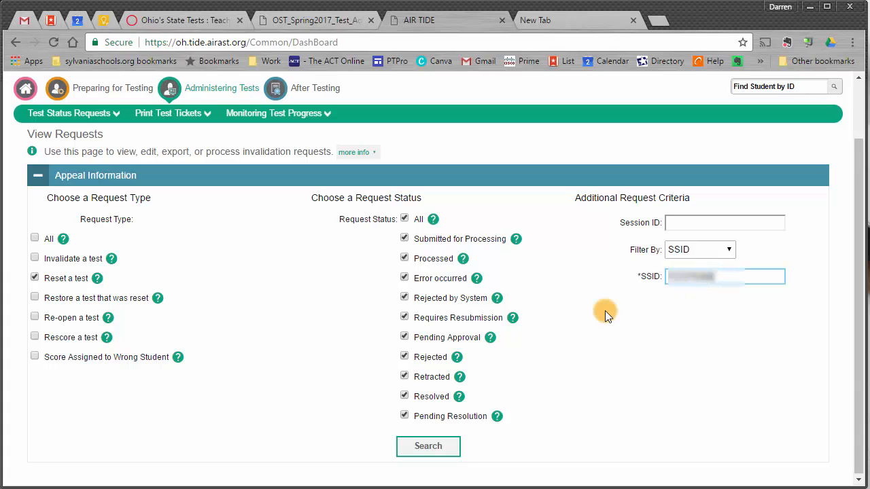
{"action": "left_click", "coordinate": [453, 448]}
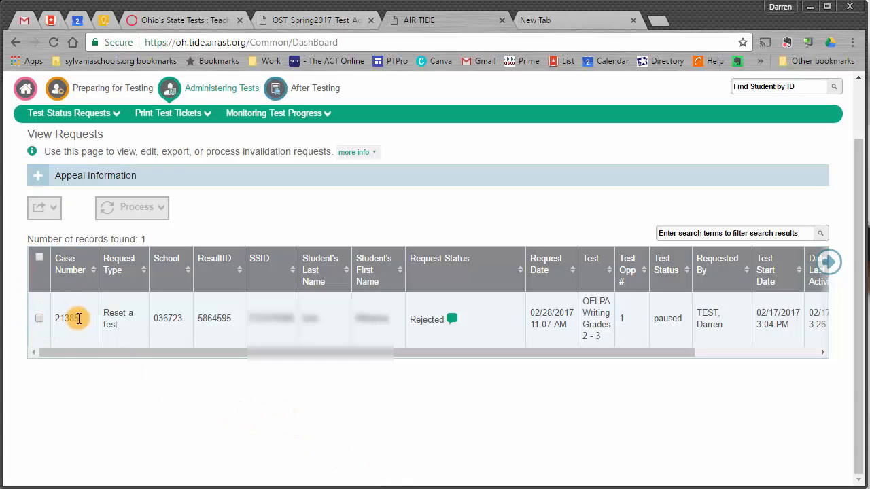
{"action": "left_click", "coordinate": [453, 321]}
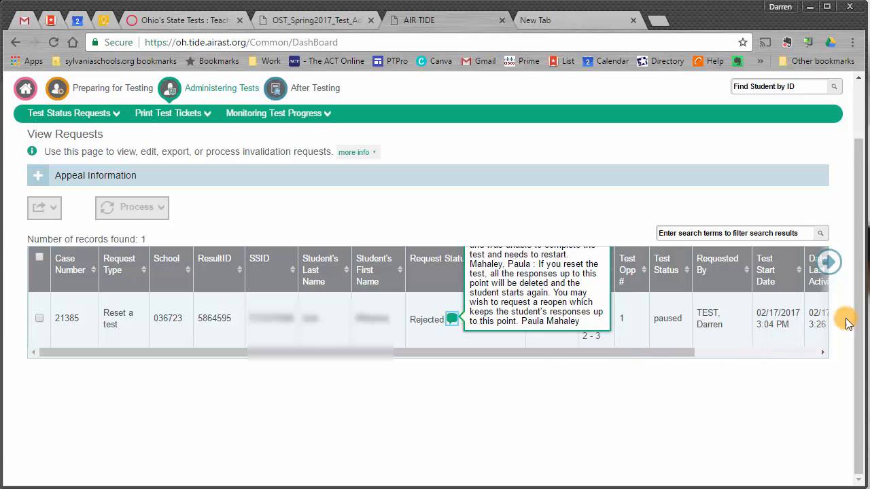
{"action": "scroll", "coordinate": [857, 292], "scroll_direction": "up", "scroll_amount": 1}
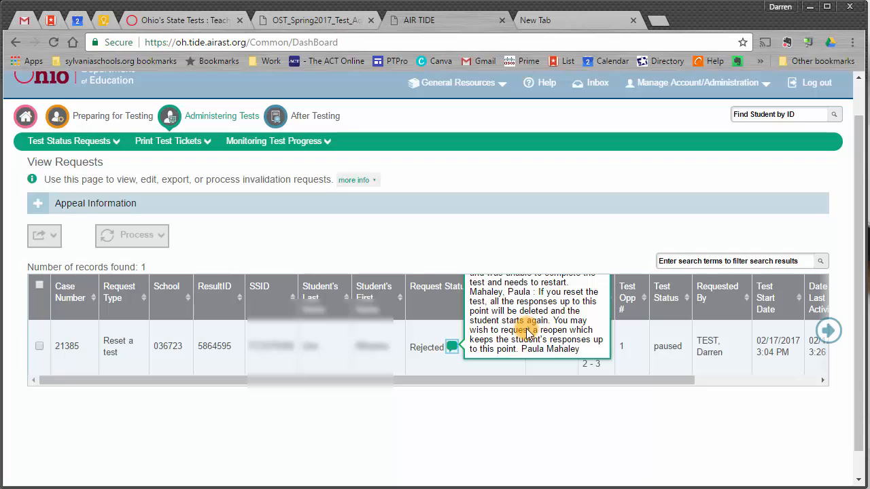
{"action": "left_click", "coordinate": [437, 366]}
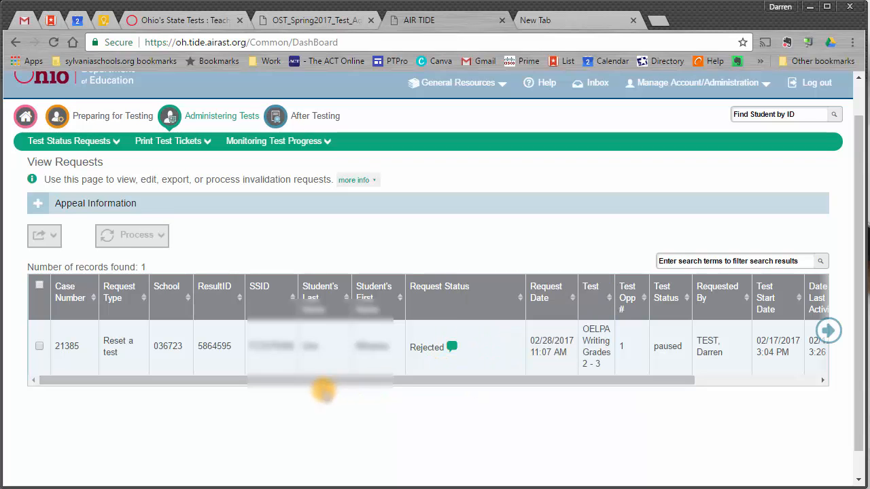